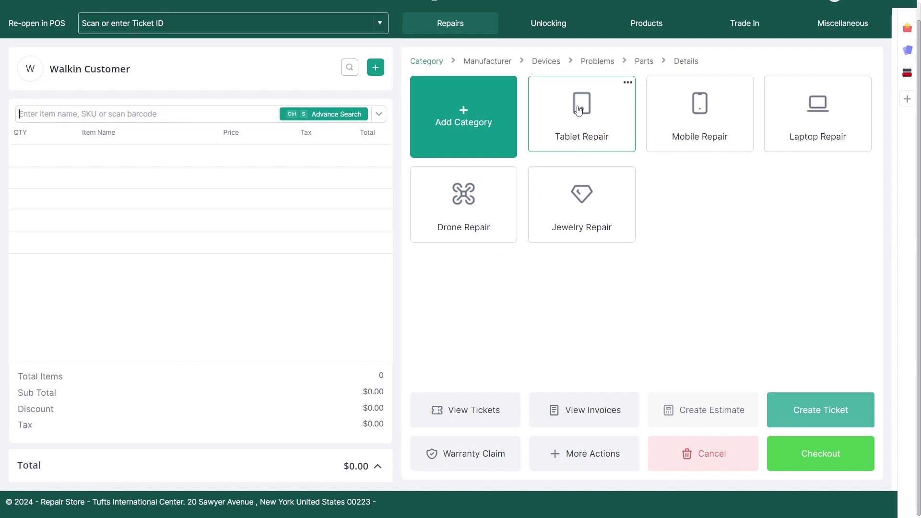
- Choose Tablet Repair > Apple > iPad 6 with the Screen Replacement issue
{"action": "left_click", "coordinate": [551, 125]}
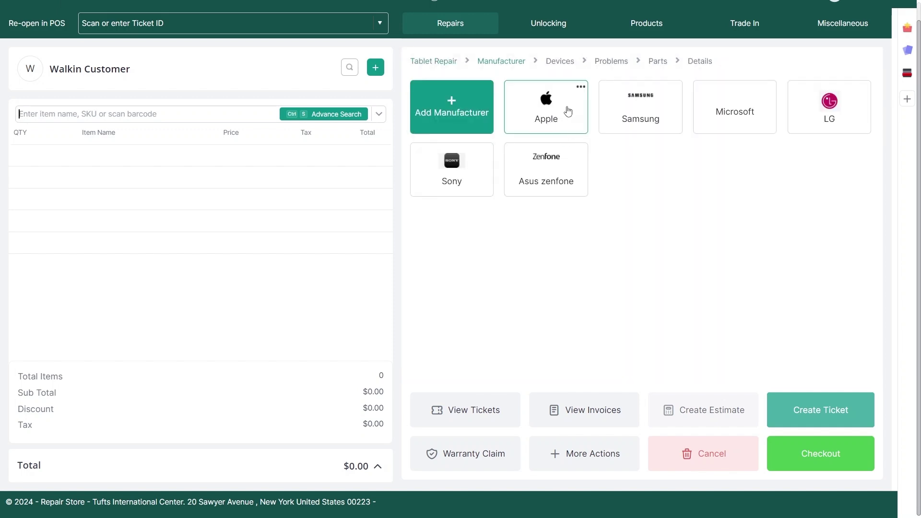
{"action": "left_click", "coordinate": [566, 111]}
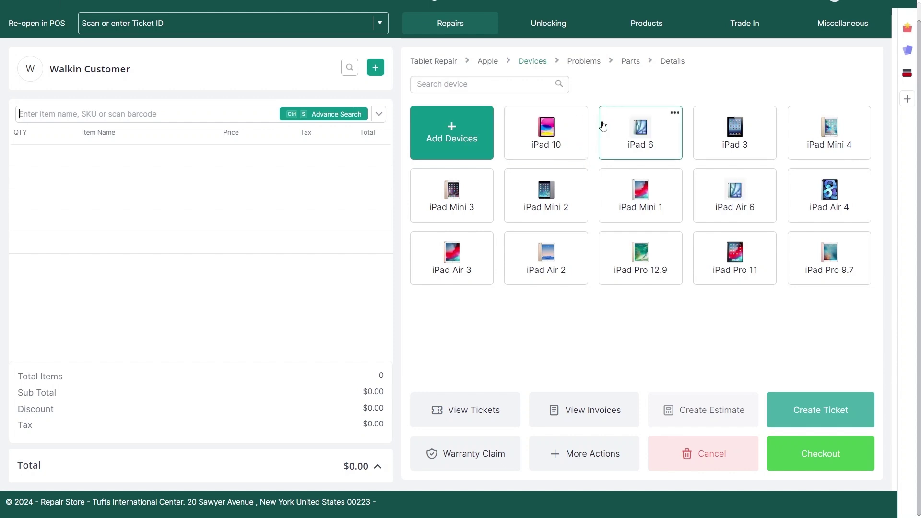
{"action": "left_click", "coordinate": [655, 132]}
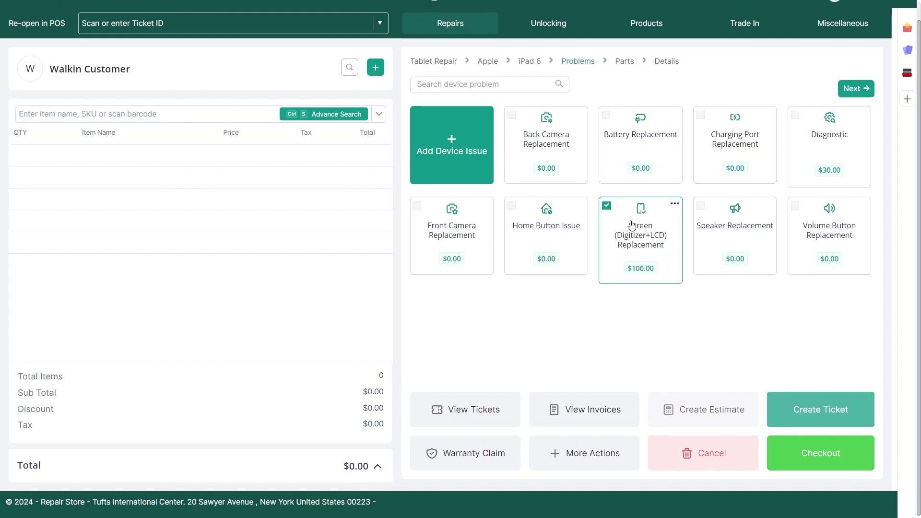
{"action": "left_click", "coordinate": [861, 91]}
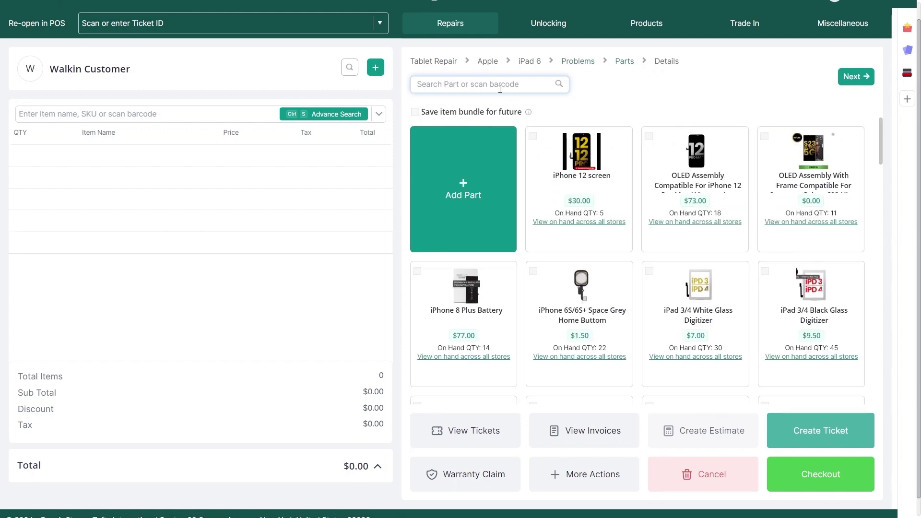
- Search parts for 'iPad Air' and add the iPad Air 6 LCD part to the repair
{"action": "left_click", "coordinate": [500, 89]}
{"action": "type", "text": "iPad"}
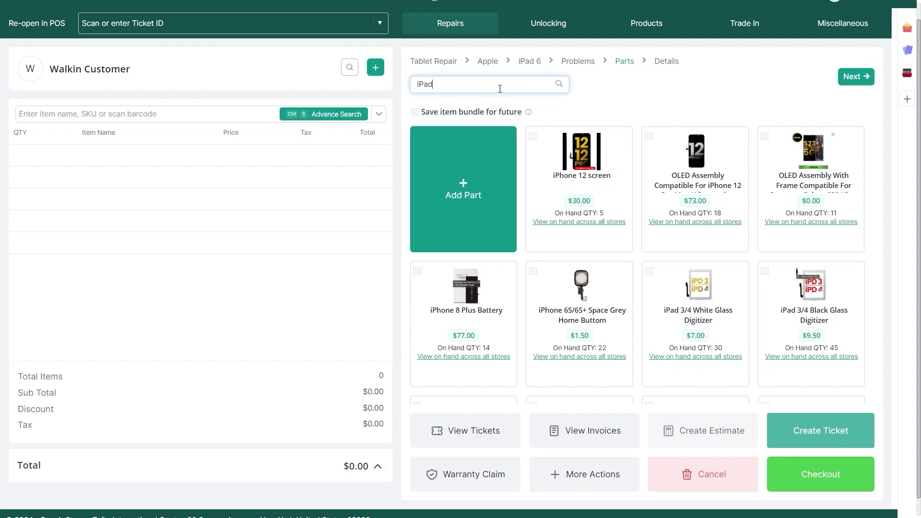
{"action": "type", "text": " Air"}
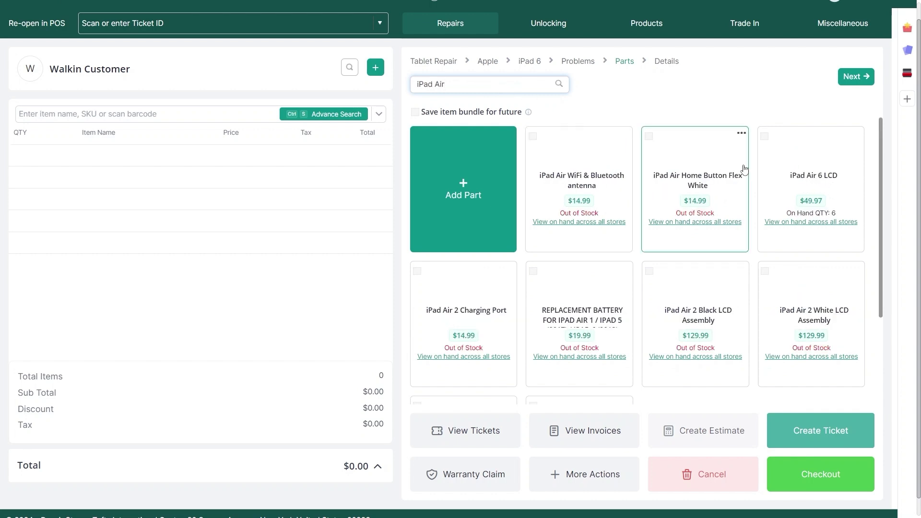
{"action": "left_click", "coordinate": [788, 155]}
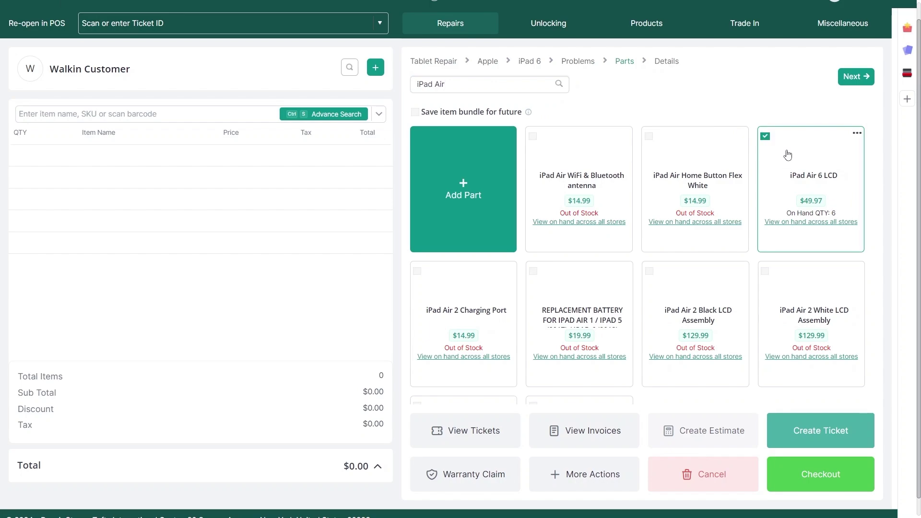
{"action": "left_click", "coordinate": [861, 76]}
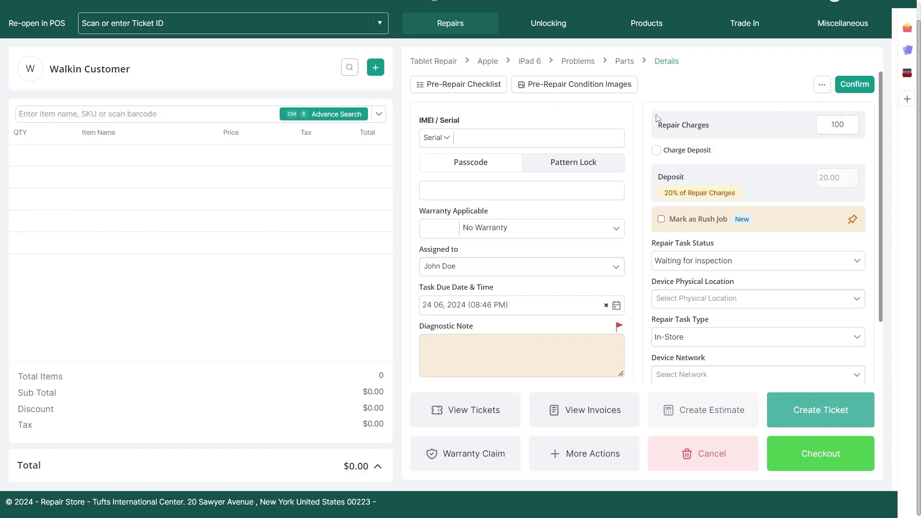
- Mark the iPad 6 repair as rush, serial 12412442, due 25 June 2024, technician assigned, note 'Faulty Screen'
{"action": "left_click", "coordinate": [578, 195]}
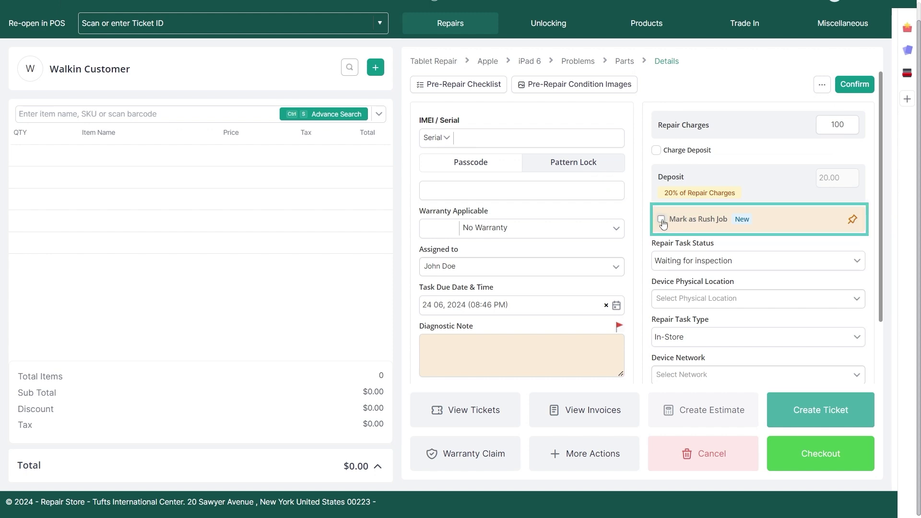
{"action": "left_click", "coordinate": [528, 138]}
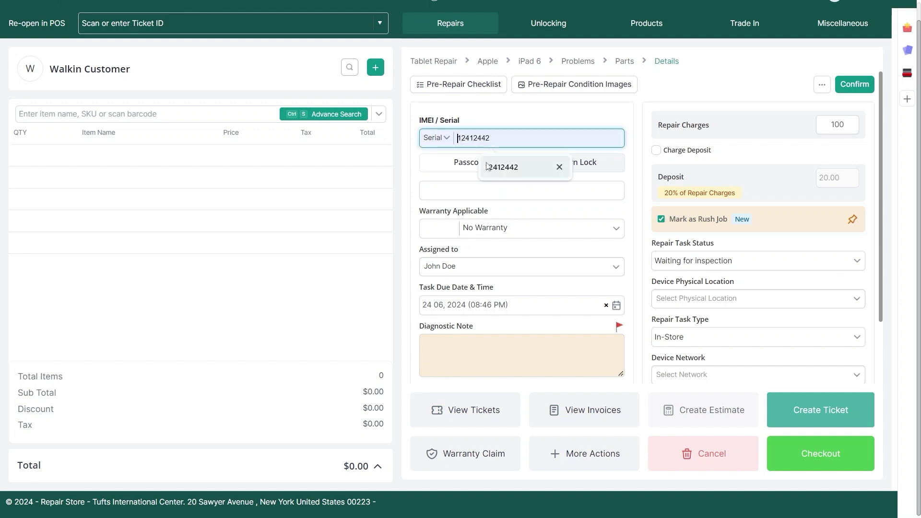
{"action": "left_click", "coordinate": [499, 165]}
{"action": "left_click", "coordinate": [480, 299]}
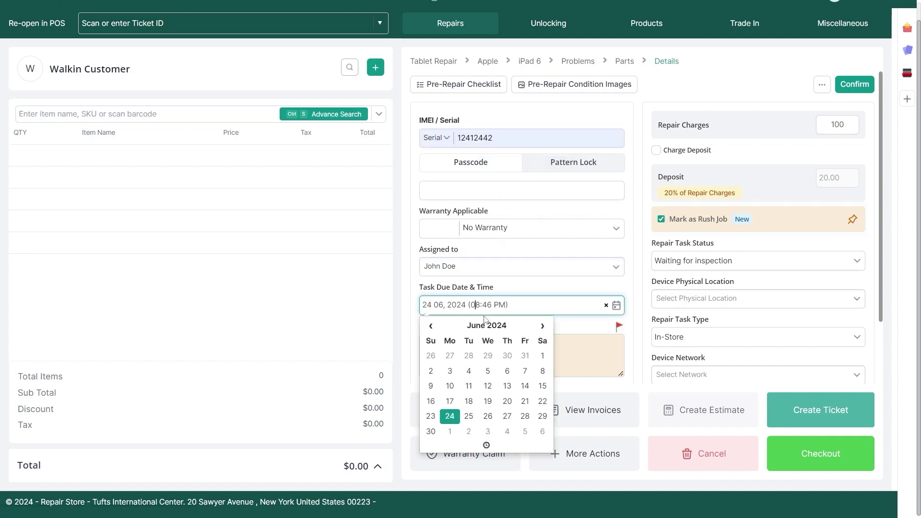
{"action": "left_click", "coordinate": [469, 417]}
{"action": "left_click", "coordinate": [513, 269]}
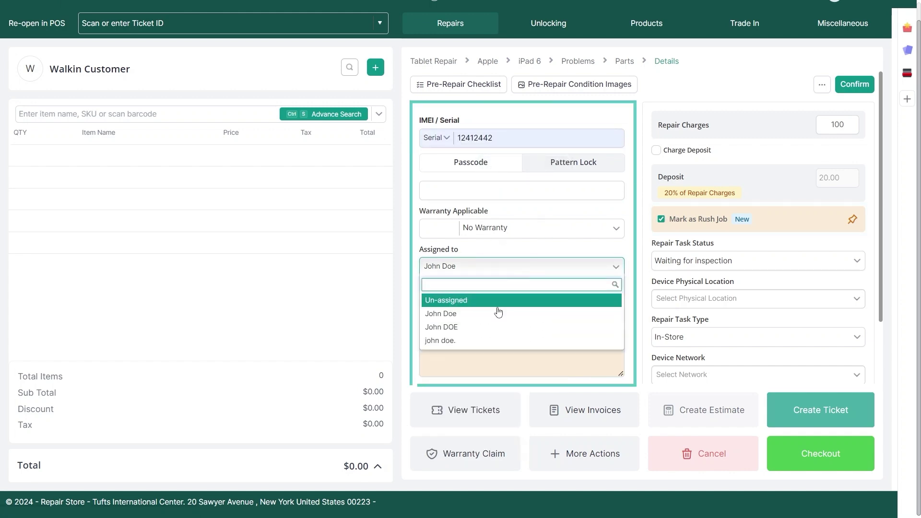
{"action": "left_click", "coordinate": [491, 312]}
{"action": "left_click", "coordinate": [448, 345]}
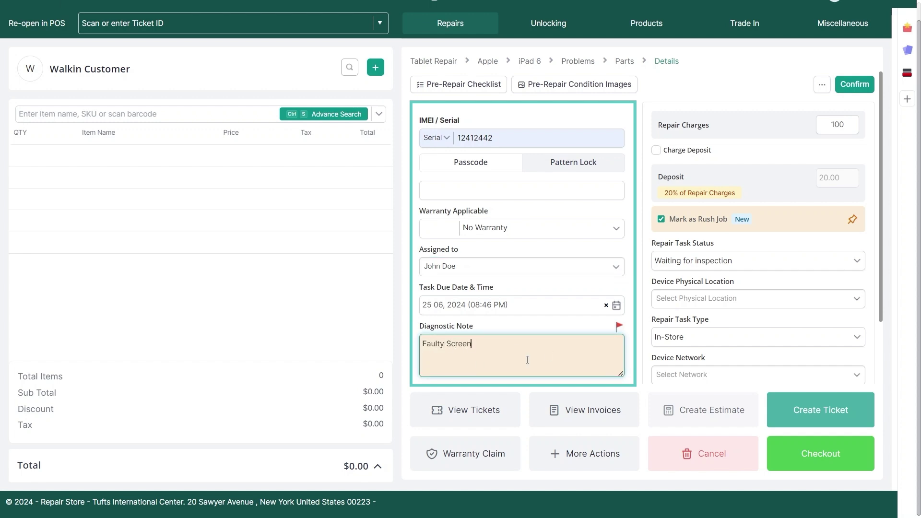
{"action": "left_click", "coordinate": [850, 91]}
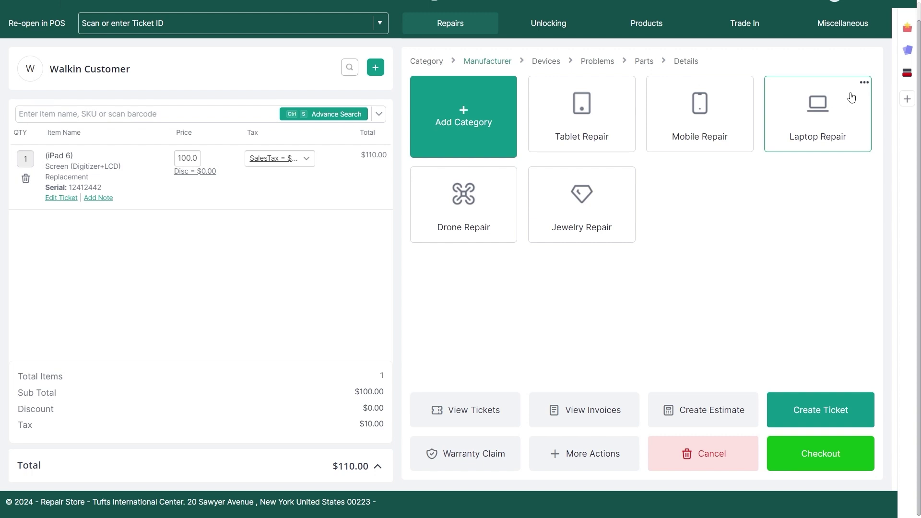
- Add the $20 Rush Fee item from the Miscellaneous items to the sale
{"action": "scroll", "coordinate": [828, 50], "scroll_direction": "up", "scroll_amount": 1}
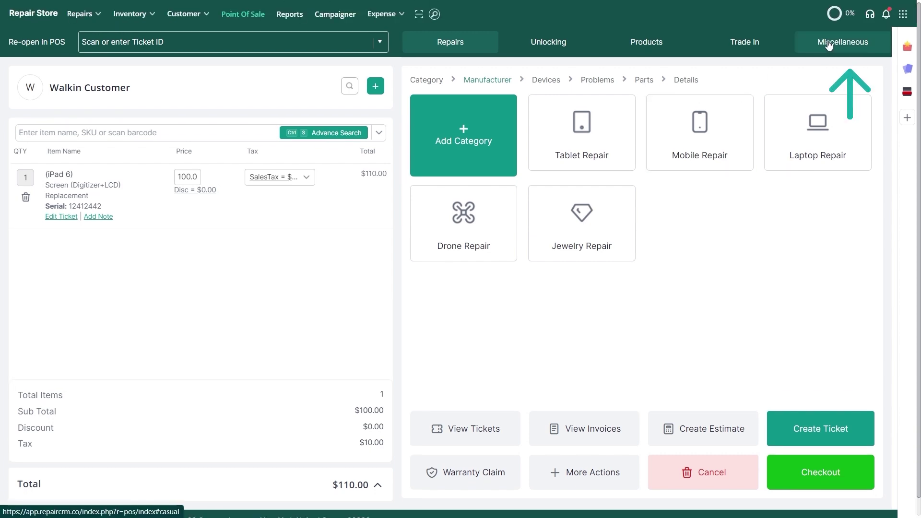
{"action": "left_click", "coordinate": [841, 44]}
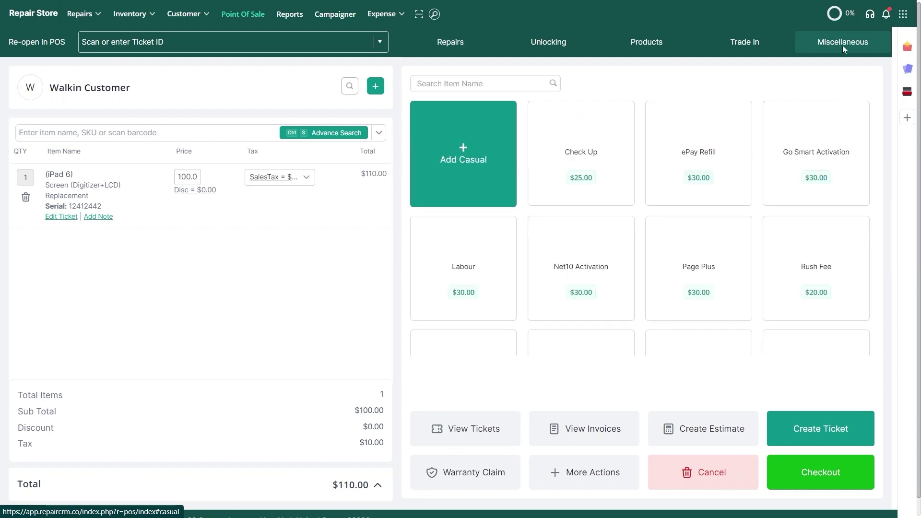
{"action": "left_click", "coordinate": [777, 266]}
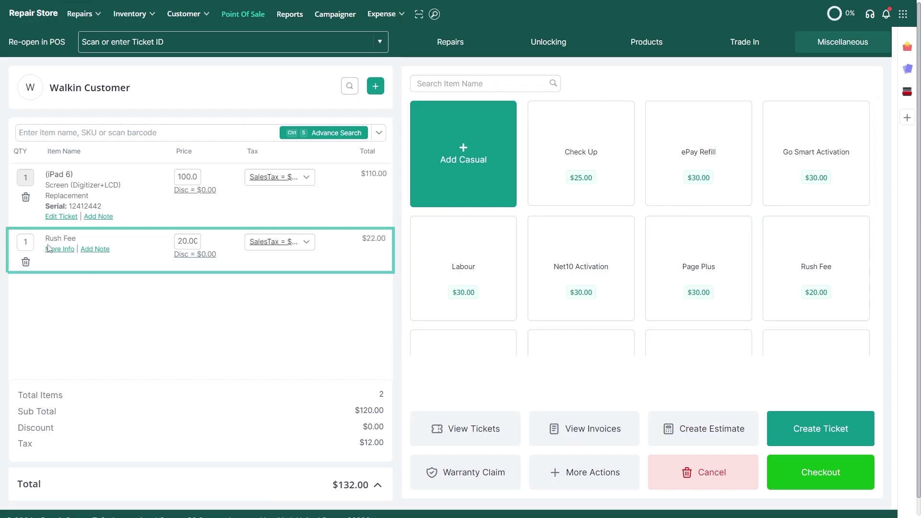
- Start a new individual customer and enter their first and last name
{"action": "left_click", "coordinate": [375, 87]}
{"action": "left_click", "coordinate": [339, 246]}
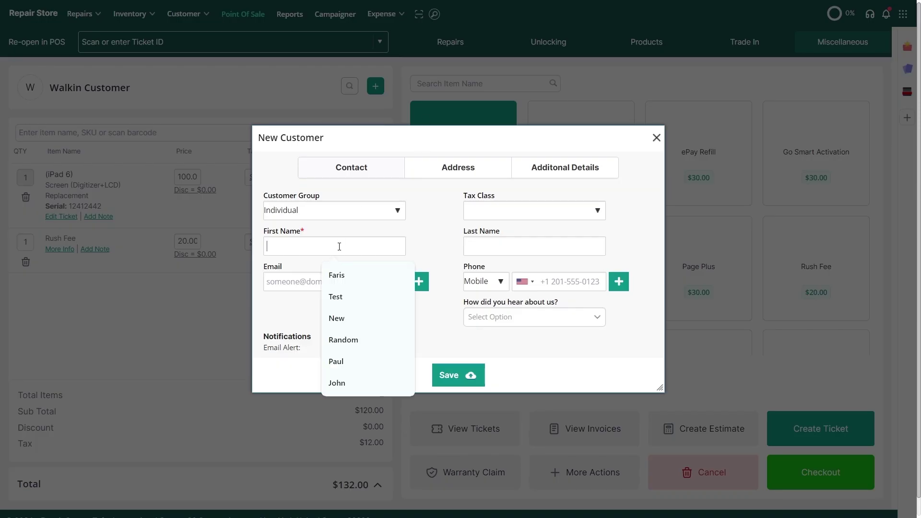
{"action": "key", "text": "Tab"}
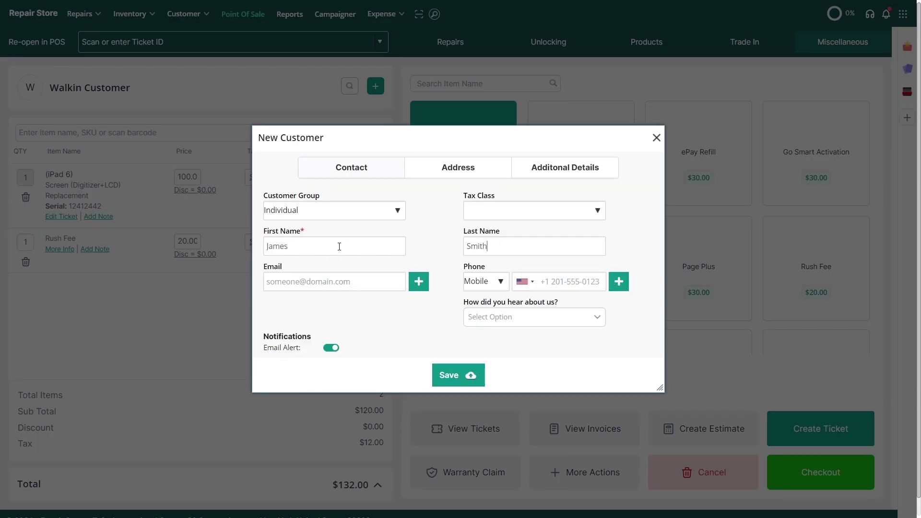
- Add the customer's e-mail and mobile number, then save them as the sale's customer
{"action": "left_click", "coordinate": [294, 275]}
{"action": "left_click", "coordinate": [589, 283]}
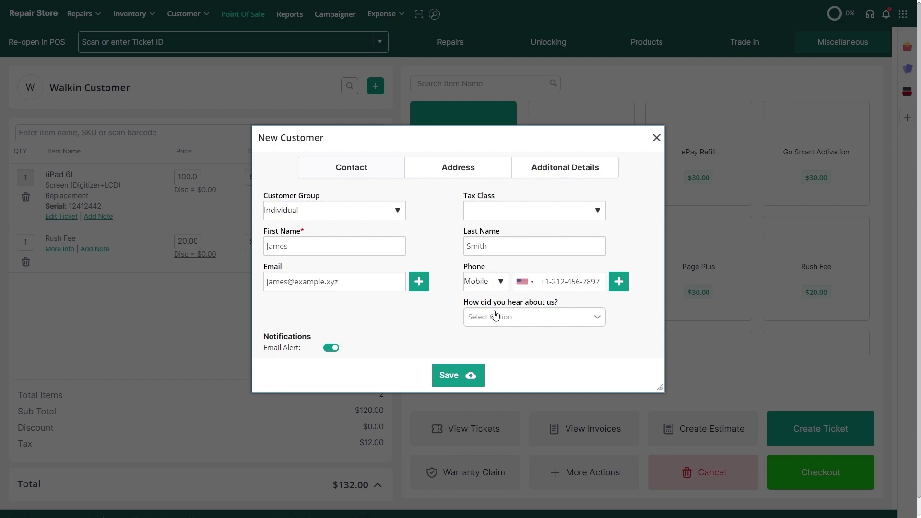
{"action": "left_click", "coordinate": [441, 168]}
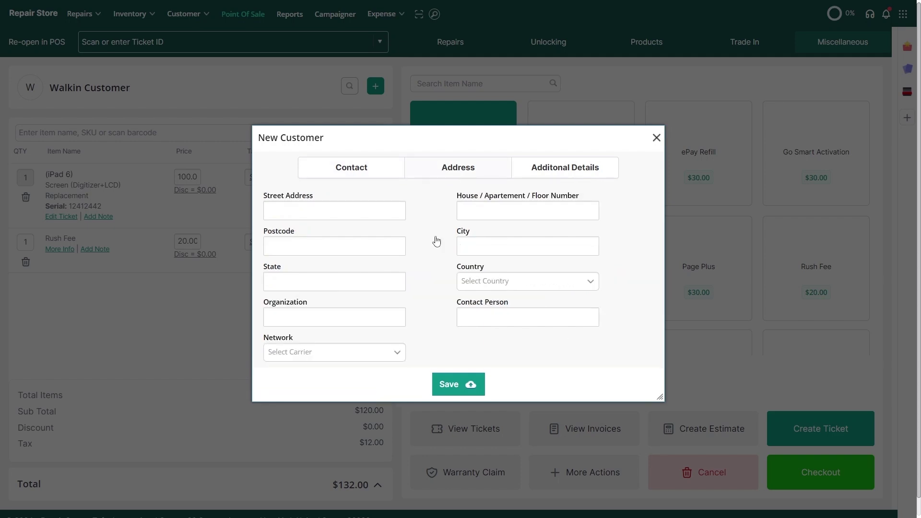
{"action": "left_click", "coordinate": [370, 174]}
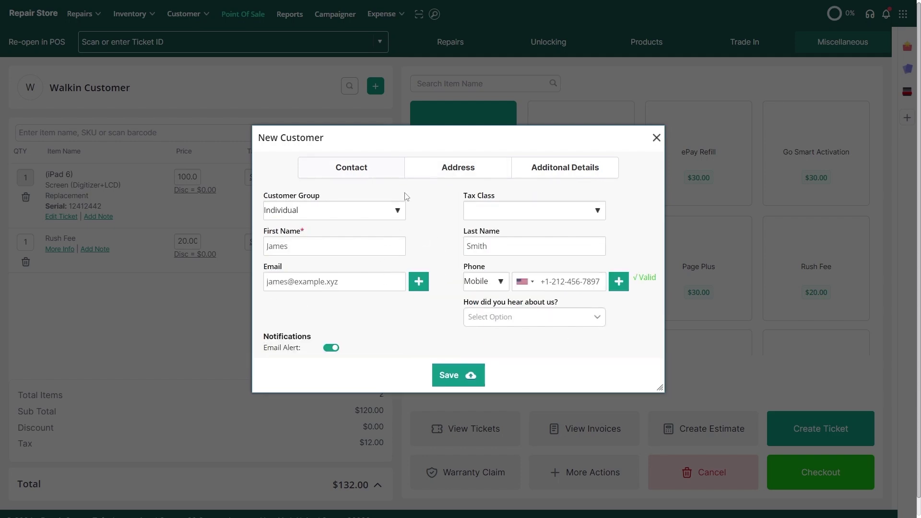
{"action": "left_click", "coordinate": [464, 374]}
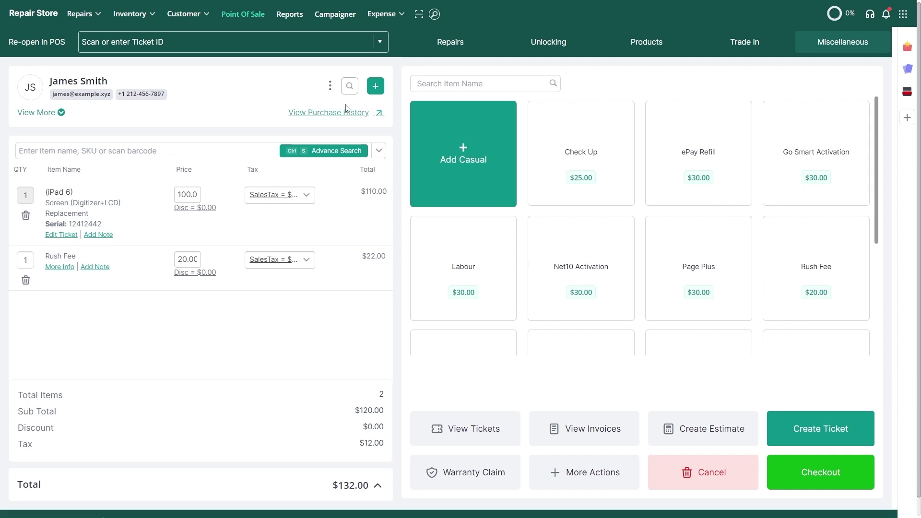
{"action": "left_click", "coordinate": [349, 87]}
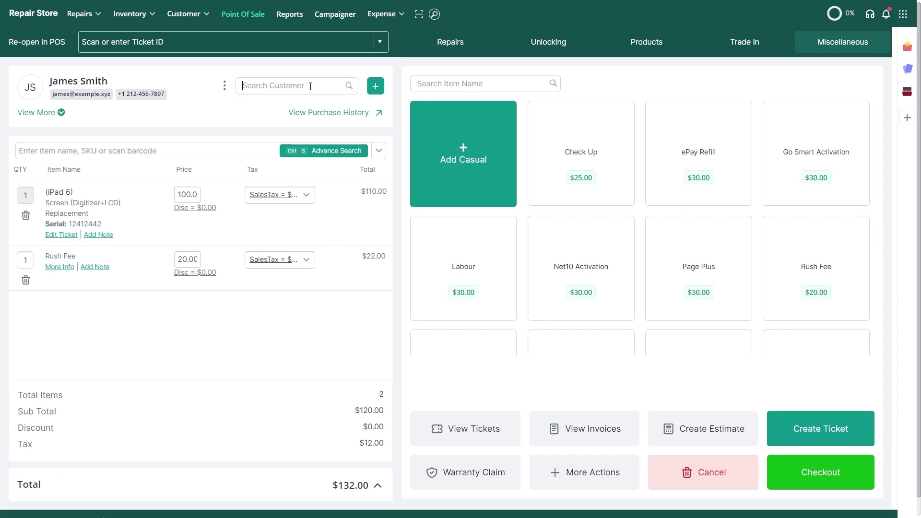
{"action": "type", "text": "John"}
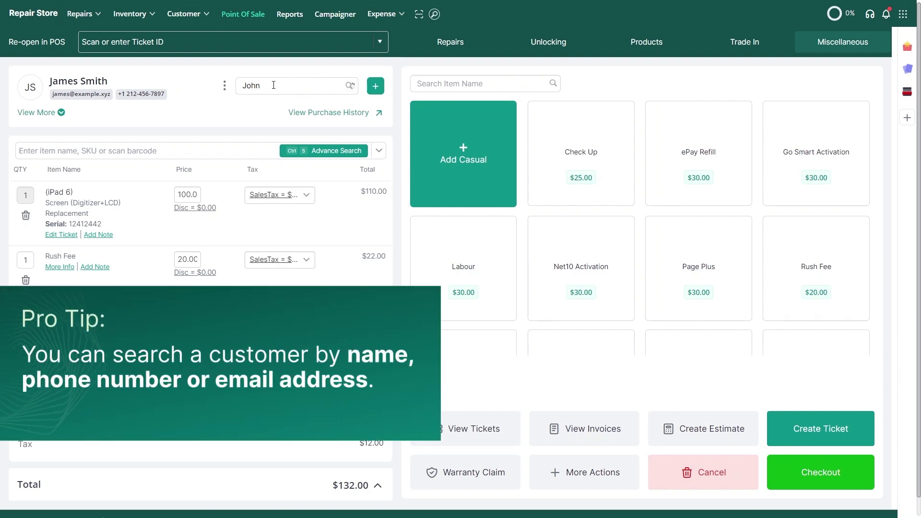
{"action": "key", "text": "BackSpace"}
{"action": "key", "text": "BackSpace"}
{"action": "key", "text": "BackSpace"}
{"action": "key", "text": "BackSpace"}
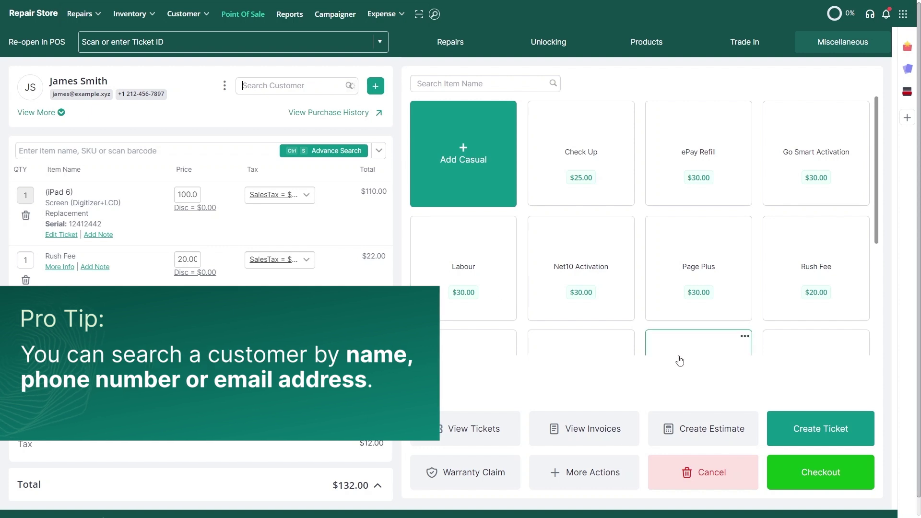
- Create the repair ticket from the sale and open Repairs > Manage Tickets to see T-35
{"action": "left_click", "coordinate": [807, 444]}
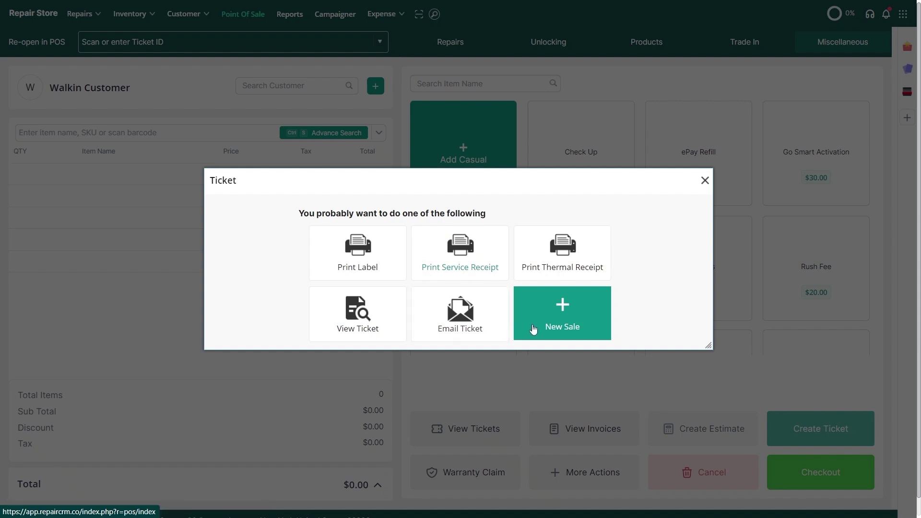
{"action": "left_click", "coordinate": [705, 182]}
{"action": "mouse_move", "coordinate": [70, 23]}
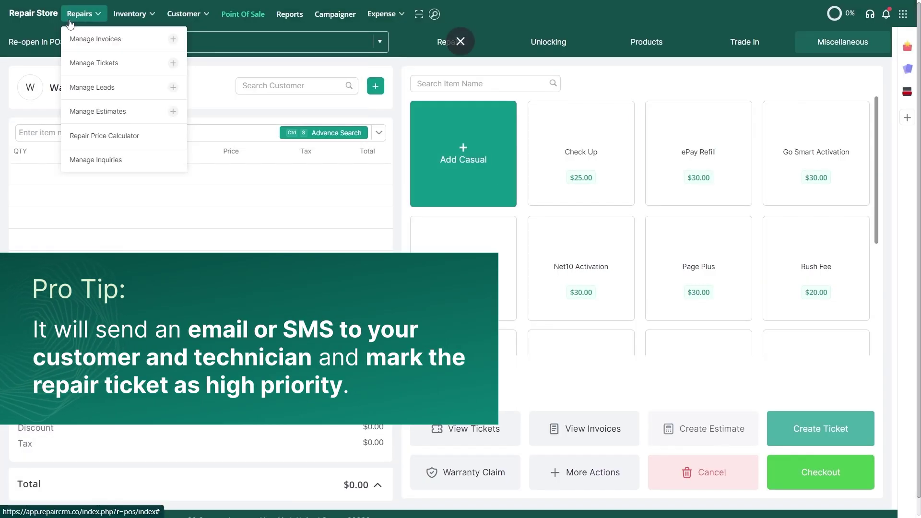
{"action": "left_click", "coordinate": [97, 68]}
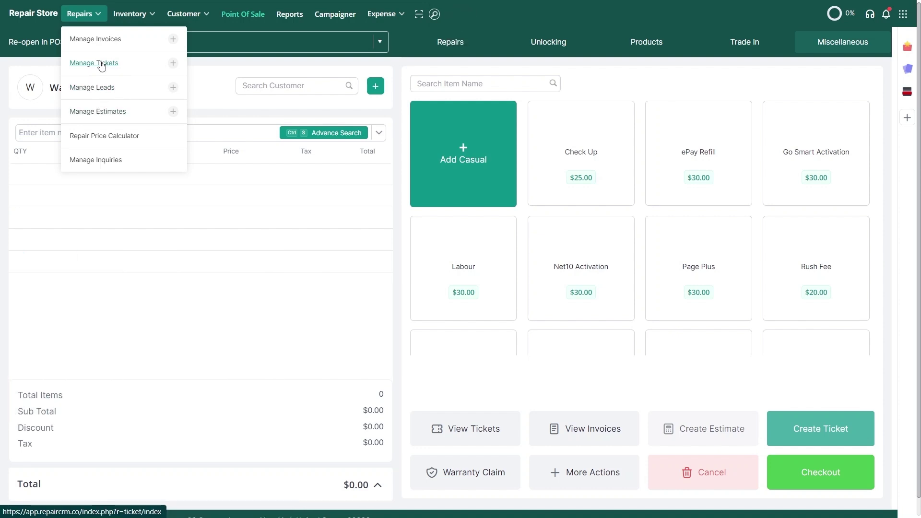
{"action": "left_click", "coordinate": [99, 67]}
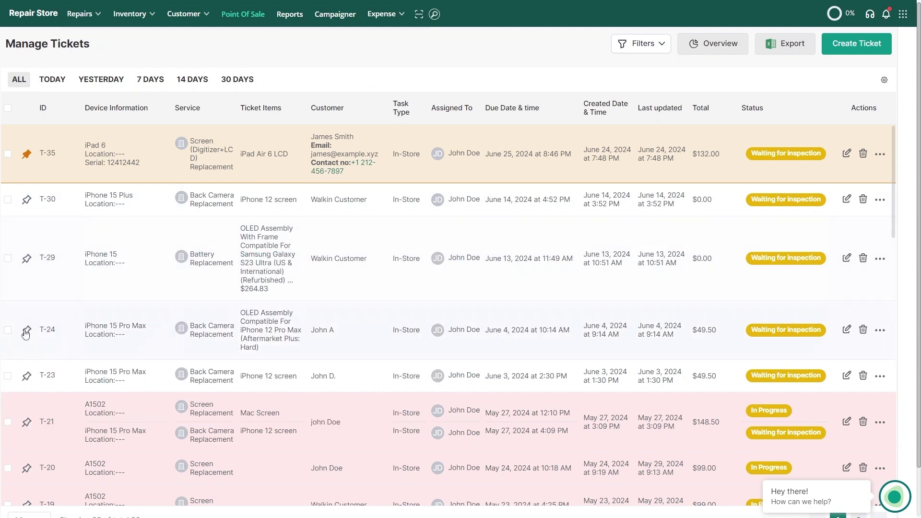
- Pin ticket T-29 as a rush job and change T-35's status to Repaired & Collected
{"action": "left_click", "coordinate": [28, 262]}
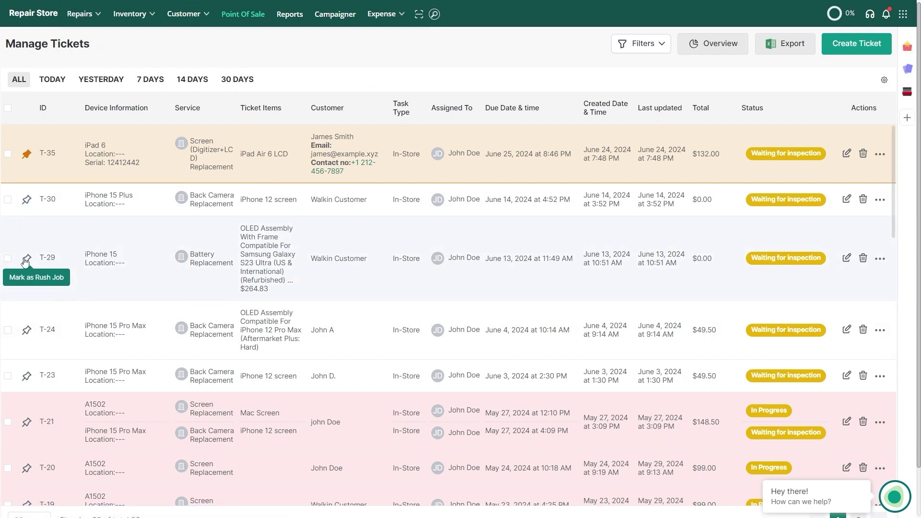
{"action": "left_click", "coordinate": [26, 259]}
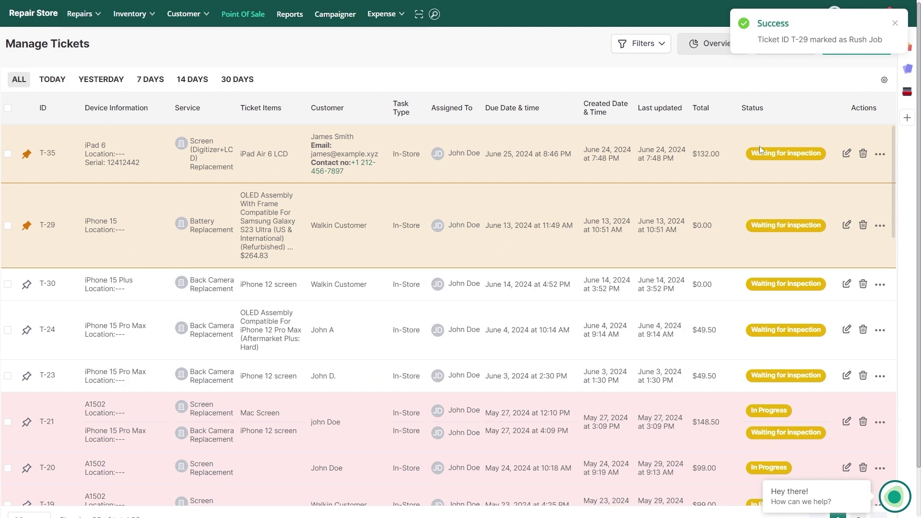
{"action": "left_click", "coordinate": [763, 153]}
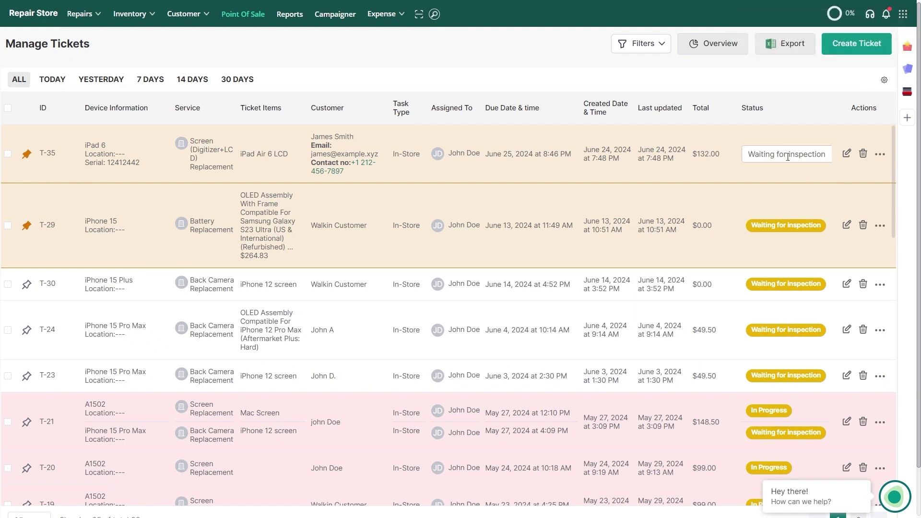
{"action": "type", "text": "Repair"}
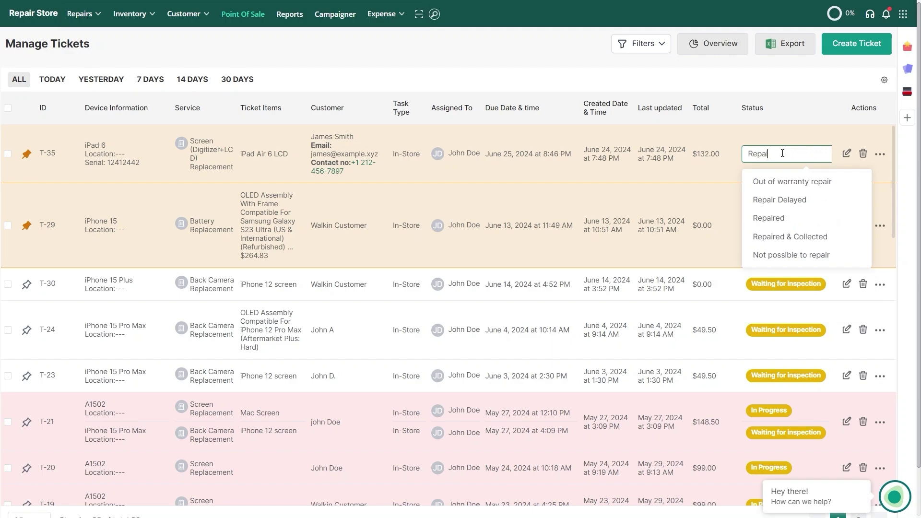
{"action": "left_click", "coordinate": [787, 238]}
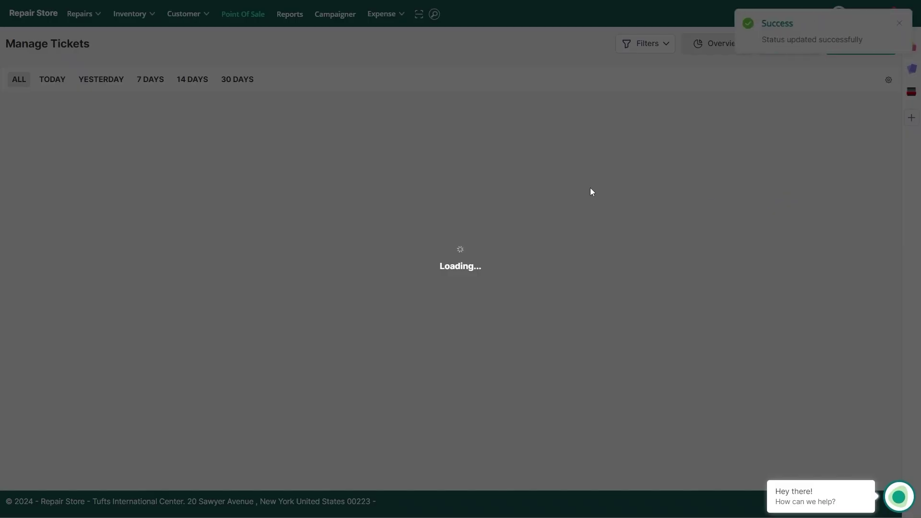